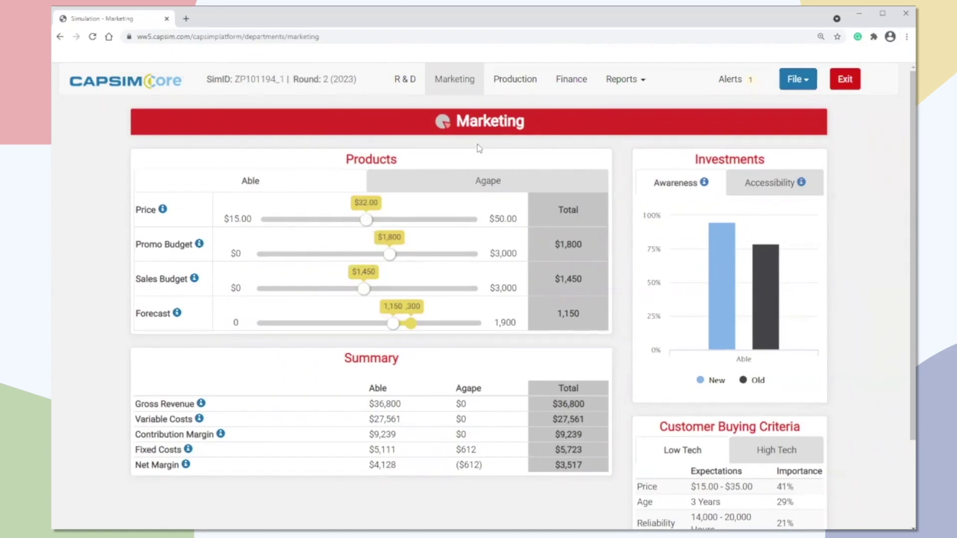
# Open the Round 1 report and mark the Low Tech heading in Section 3 Marketing.
pyautogui.click(622, 83)
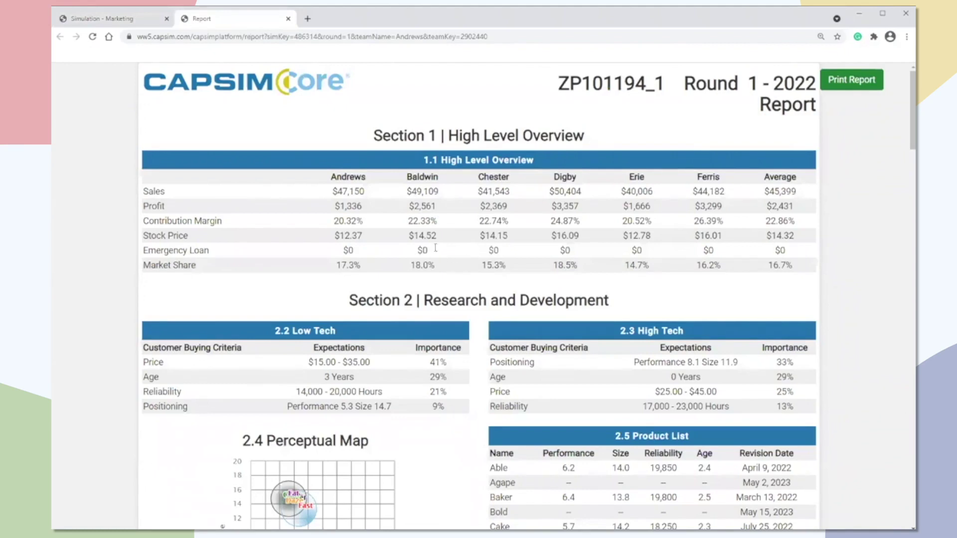
pyautogui.scroll(-10, 463, 265)
pyautogui.scroll(1, 398, 181)
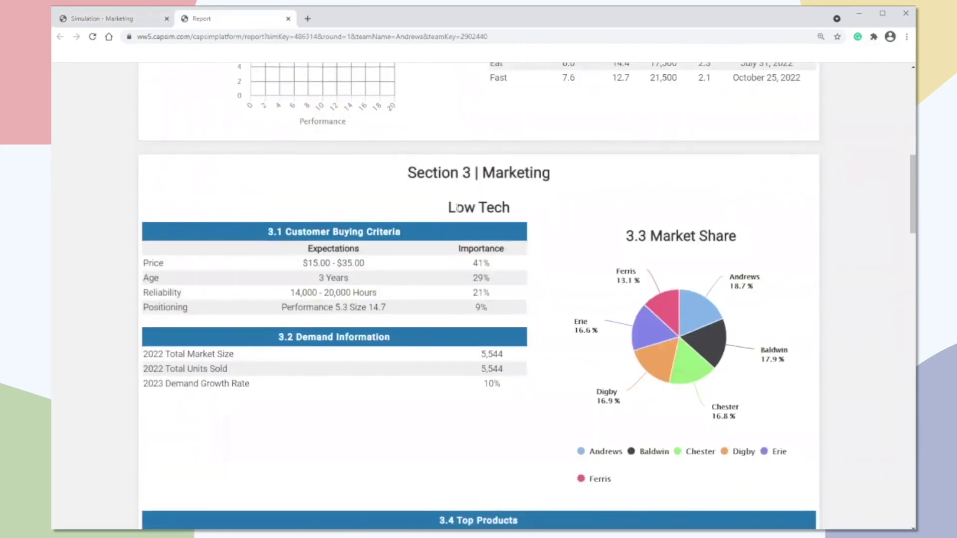
pyautogui.moveTo(511, 208); pyautogui.dragTo(415, 209)
pyautogui.scroll(-2, 420, 276)
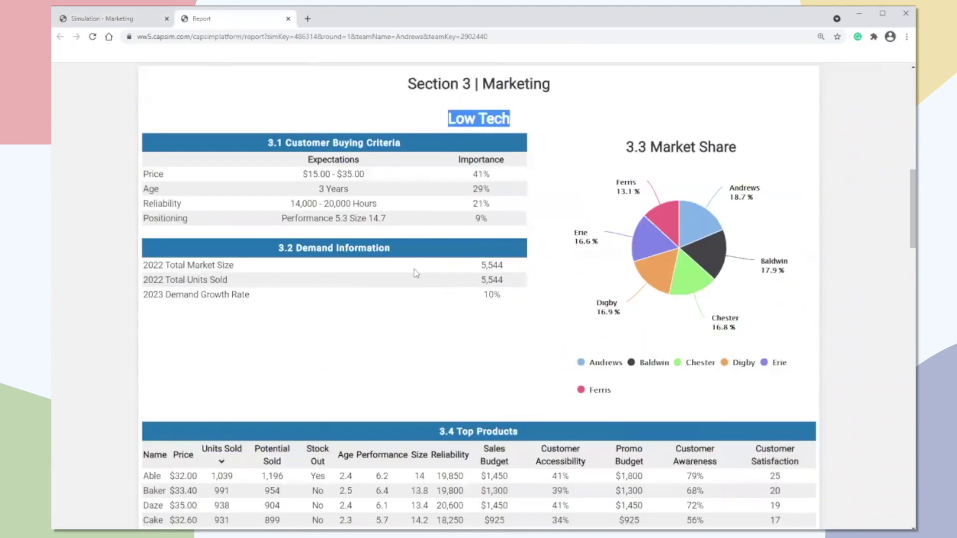
pyautogui.scroll(-1, 444, 257)
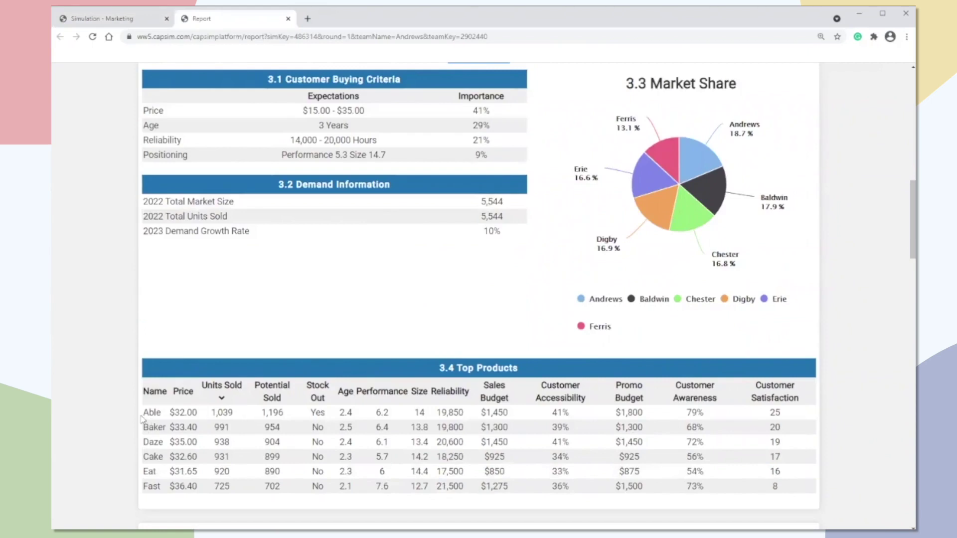
# Highlight Able's Top Products figures (1,196 potential, 1,039 sold) and the 10% demand growth rate.
pyautogui.moveTo(142, 413); pyautogui.dragTo(164, 417)
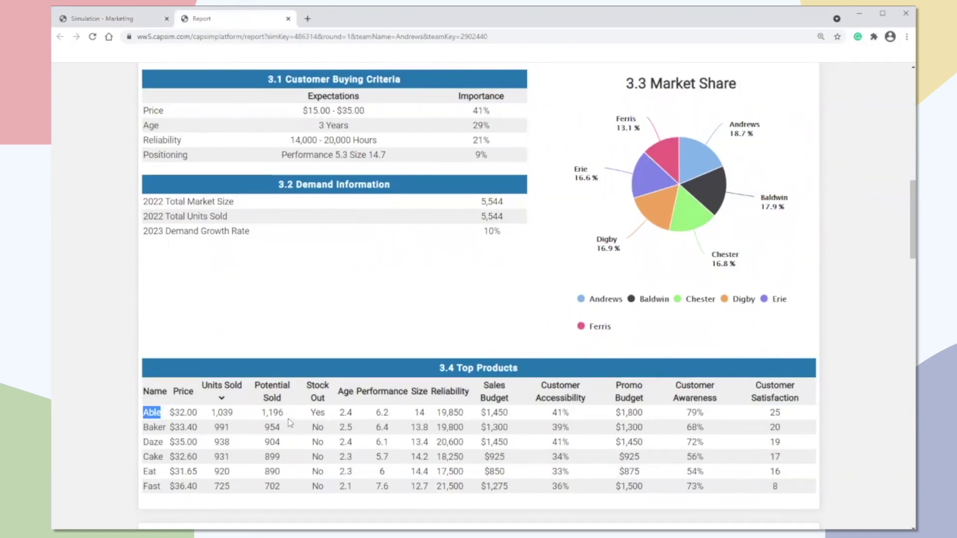
pyautogui.moveTo(287, 413); pyautogui.dragTo(261, 408)
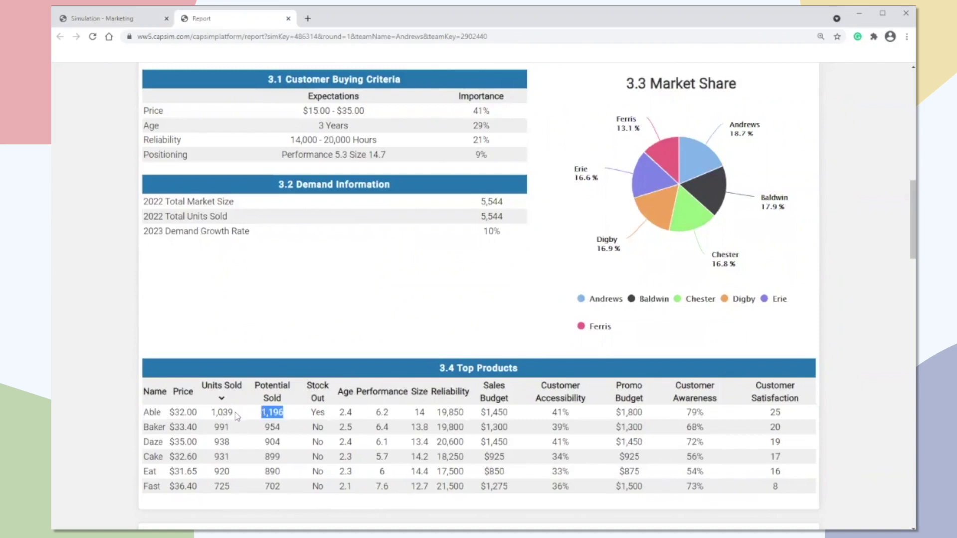
pyautogui.moveTo(235, 413); pyautogui.dragTo(212, 413)
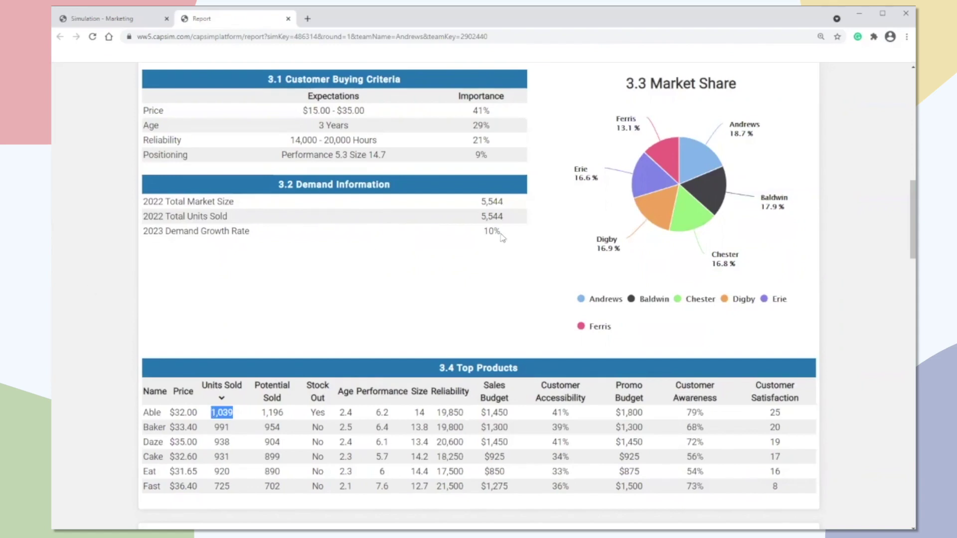
pyautogui.click(472, 233)
pyautogui.doubleClick(473, 234)
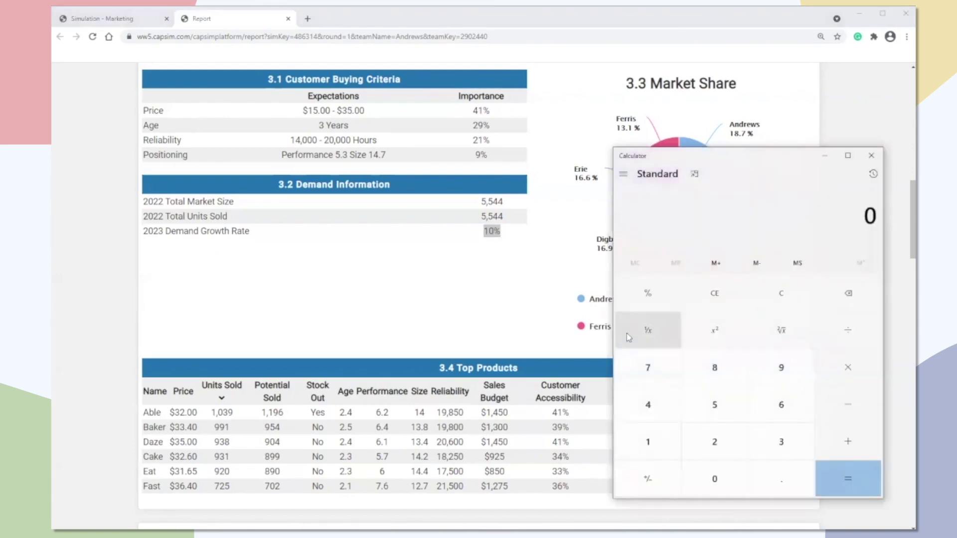
# Compute 10% of Able's 1,039 units sold in Calculator, giving 103.9.
pyautogui.write('1,039')
pyautogui.press('*')
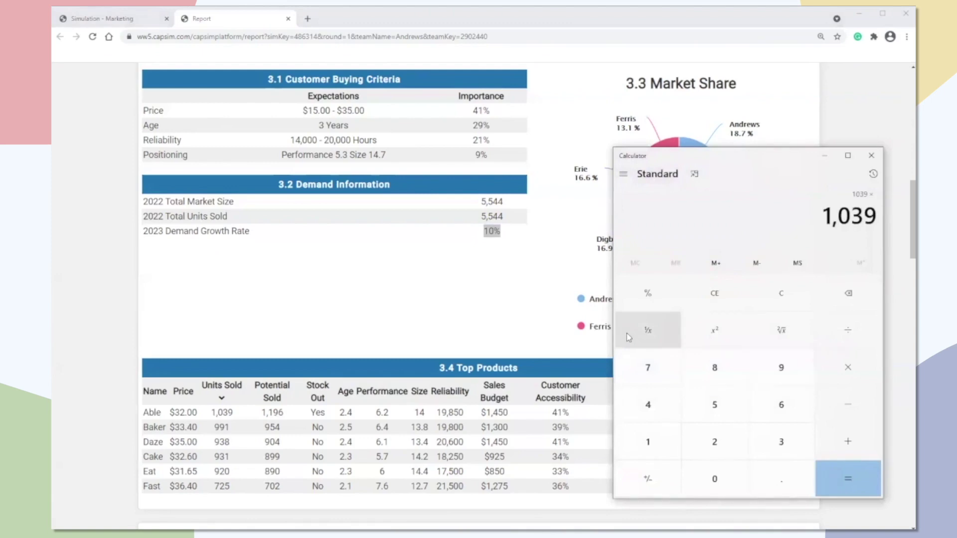
pyautogui.write('0.1')
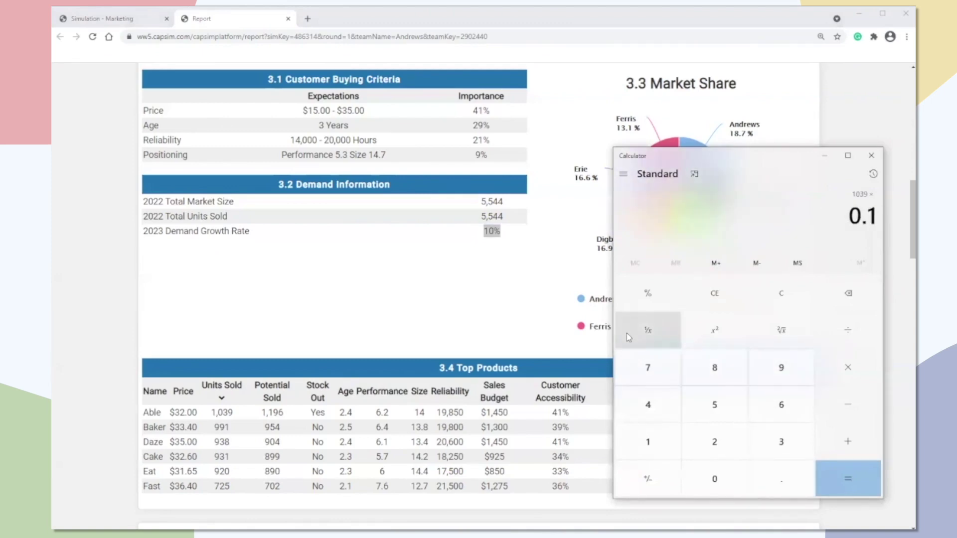
pyautogui.press('Return')
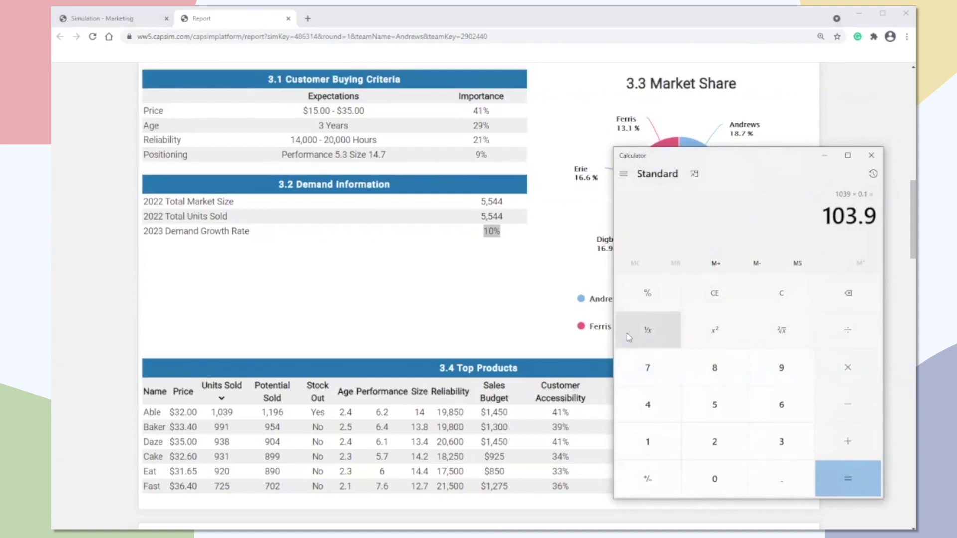
# Add 103.9 to 1,039 for 1,142.9, then return to the Marketing decisions page.
pyautogui.hotkey('ctrl', 'v')
pyautogui.press('Return')
pyautogui.write('+1039')
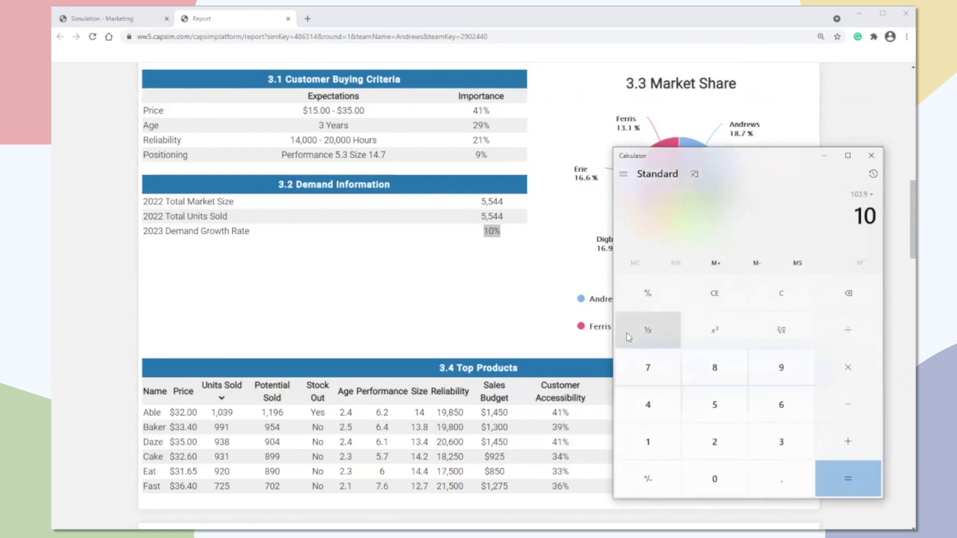
pyautogui.press('Return')
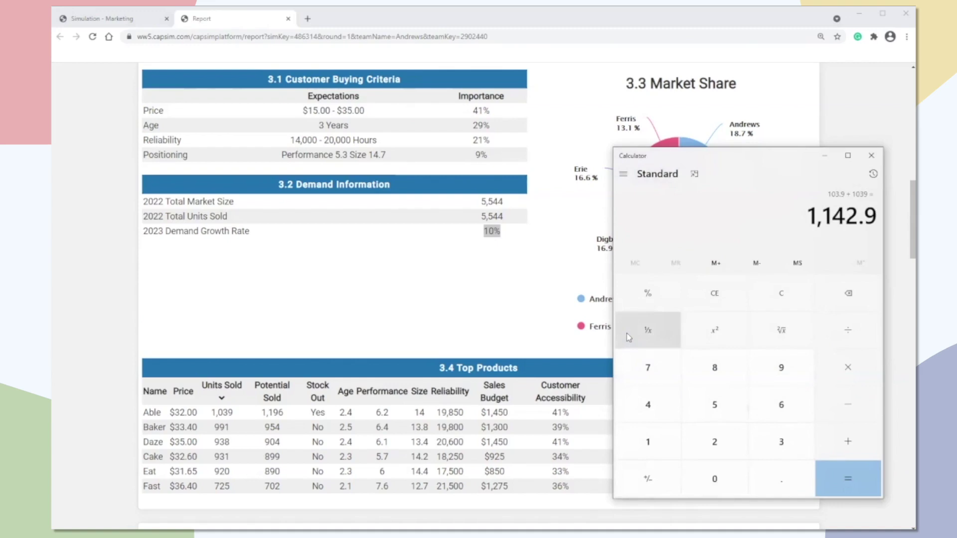
pyautogui.click(99, 22)
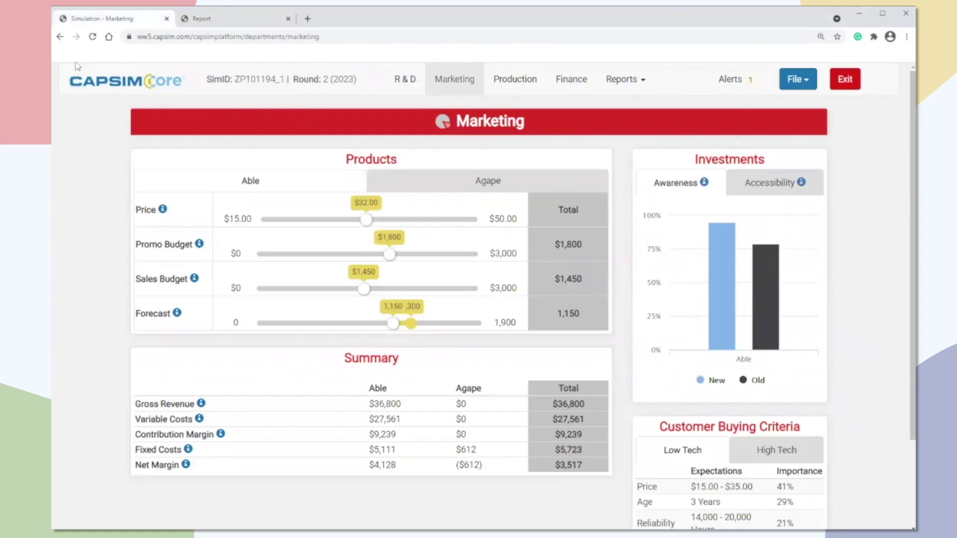
# In the Round 1 report, highlight Able's 1,196 potential sold and the 10% growth rate.
pyautogui.click(225, 19)
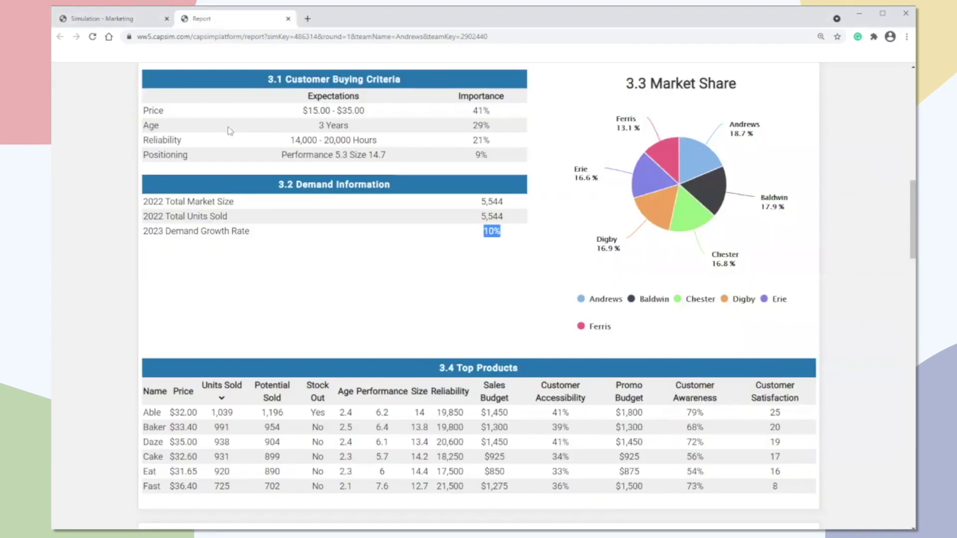
pyautogui.moveTo(288, 413); pyautogui.dragTo(254, 412)
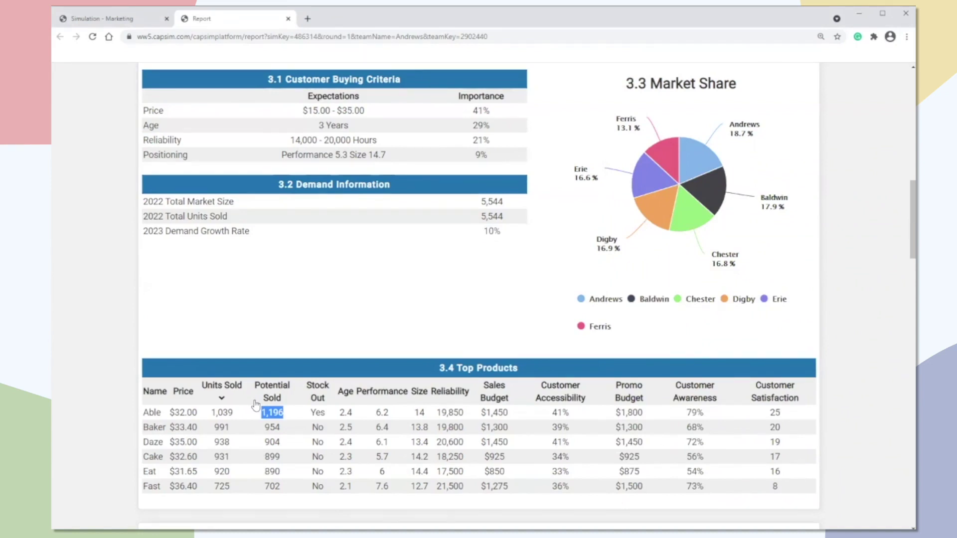
pyautogui.moveTo(503, 232); pyautogui.dragTo(476, 232)
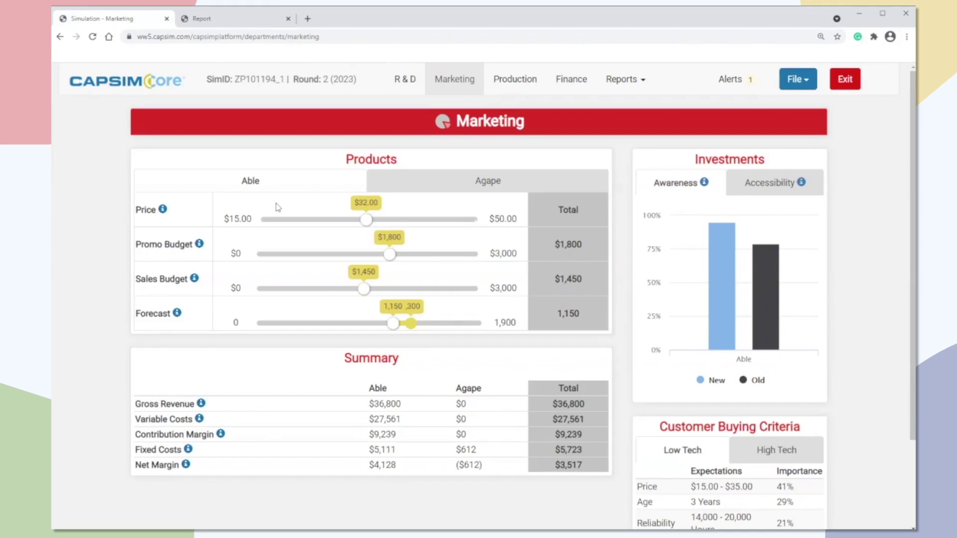
# Highlight this year's Low Tech demand of 6,098, then switch to the market results report.
pyautogui.scroll(-2, 591, 322)
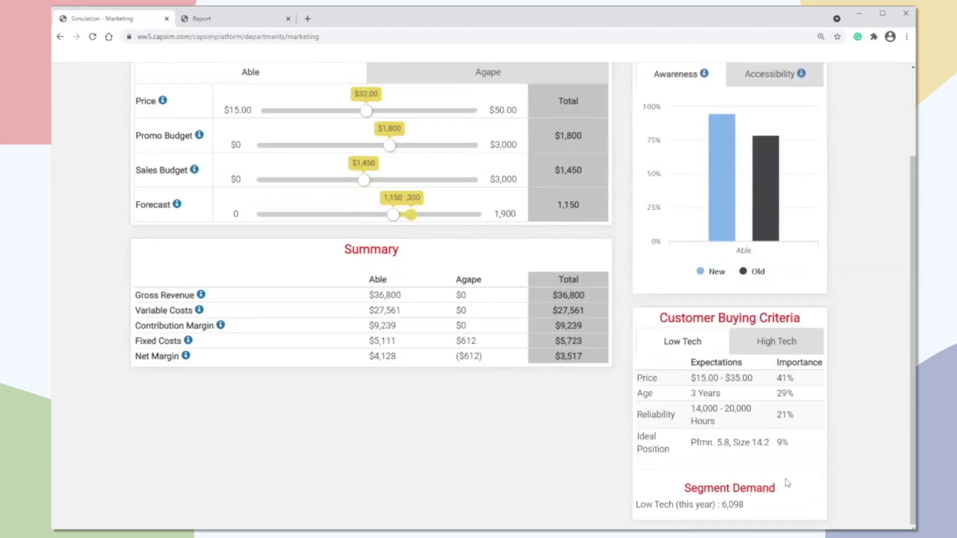
pyautogui.moveTo(743, 505); pyautogui.dragTo(636, 505)
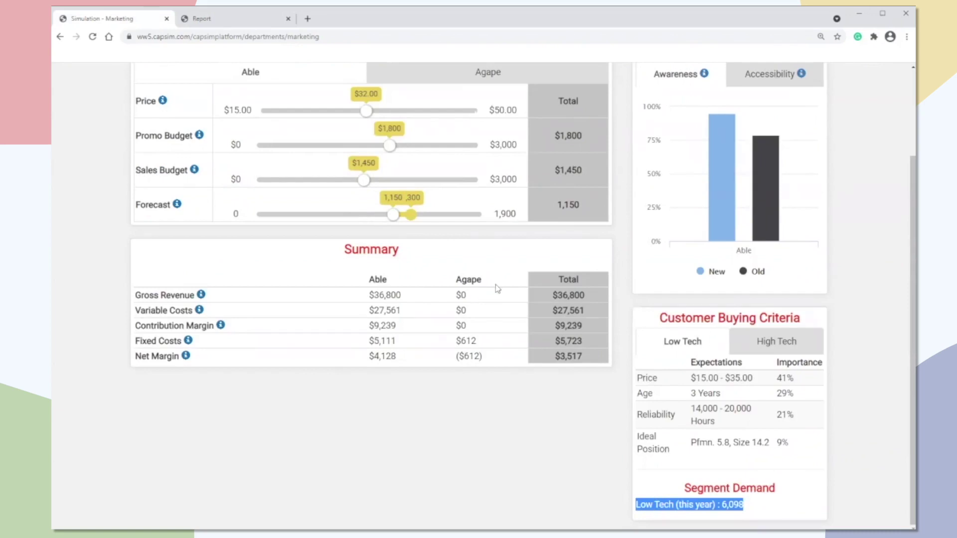
pyautogui.scroll(2, 498, 285)
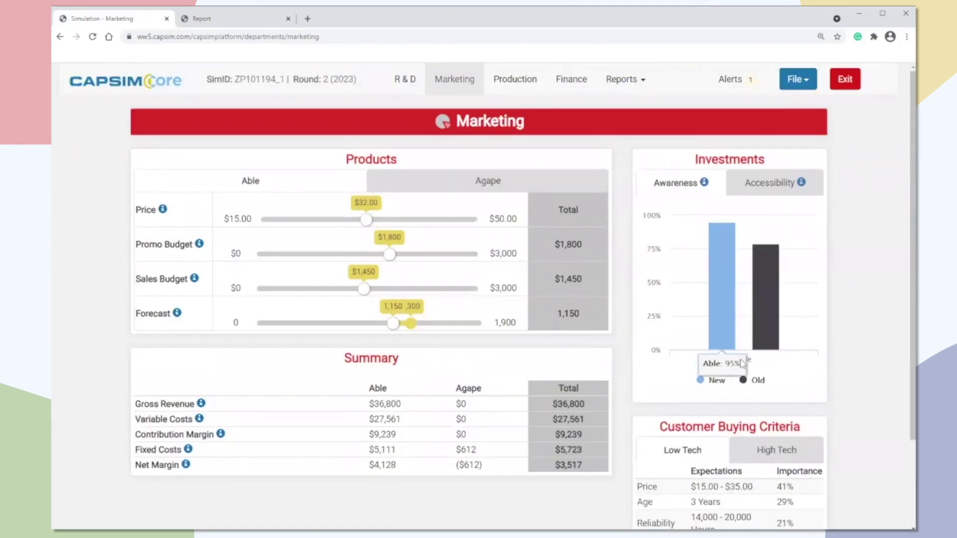
pyautogui.scroll(-2, 727, 366)
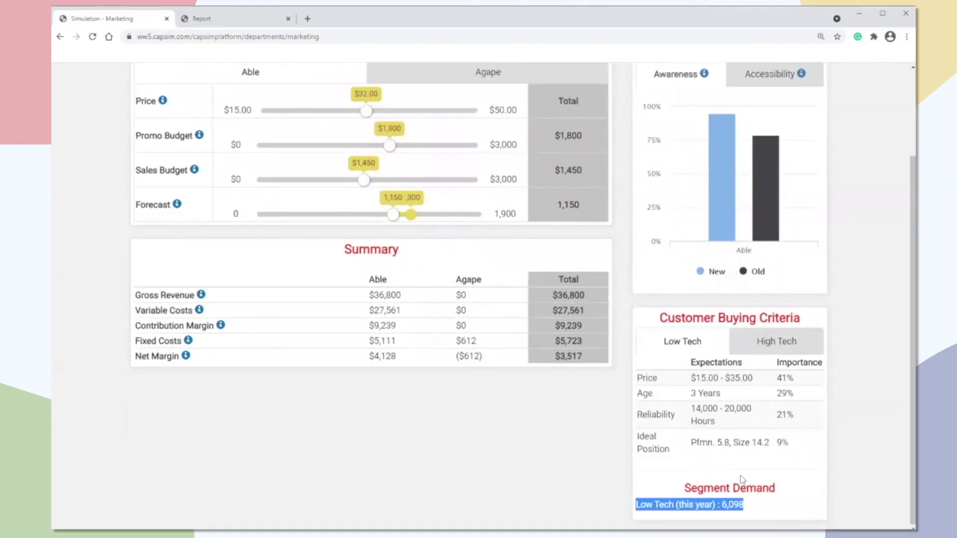
pyautogui.click(742, 479)
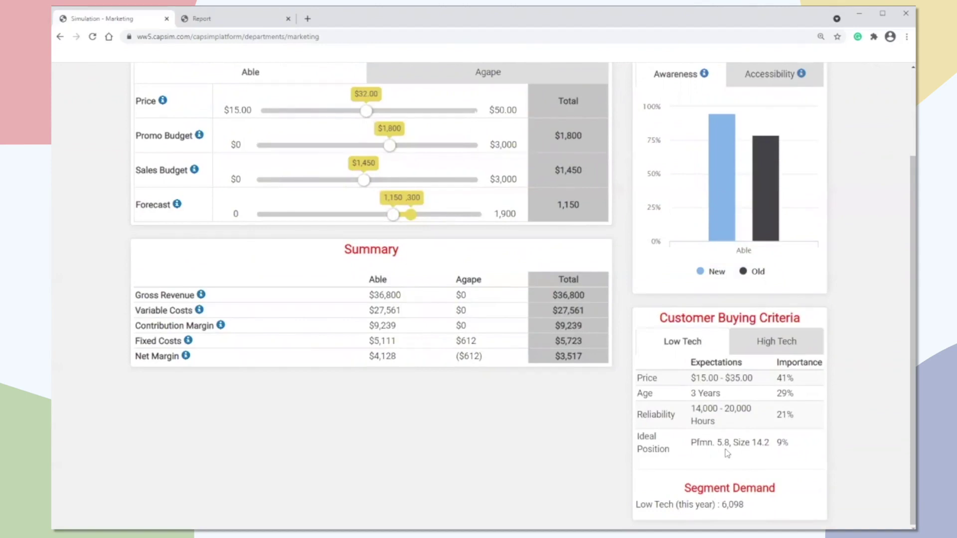
pyautogui.click(231, 20)
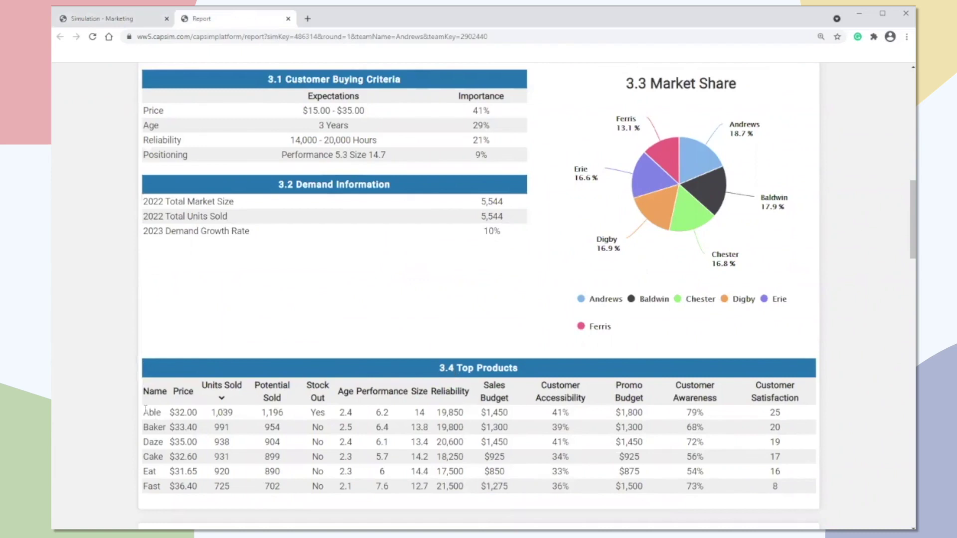
# Highlight Able's row and sort Top Products by Customer Satisfaction descending, Able's 25 on top.
pyautogui.moveTo(265, 417); pyautogui.dragTo(791, 420)
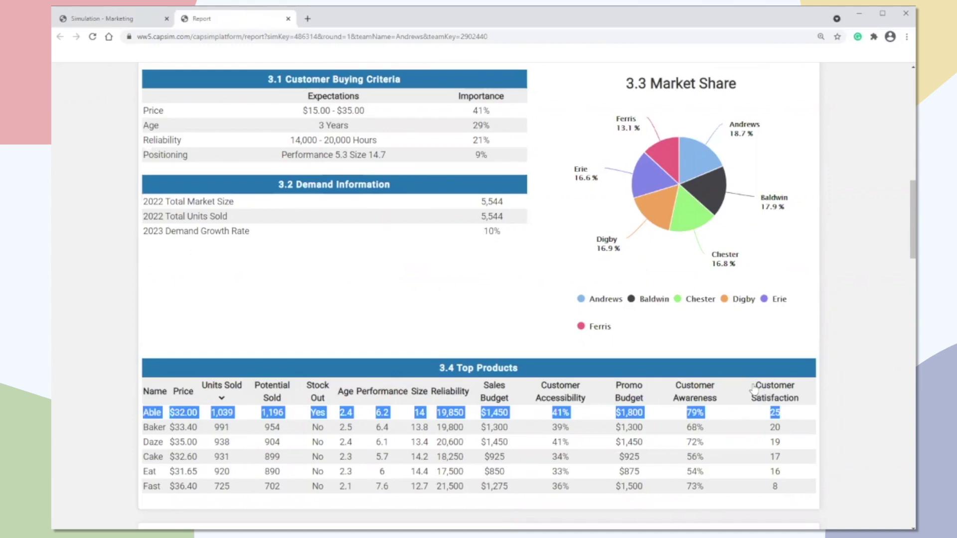
pyautogui.moveTo(754, 389); pyautogui.dragTo(802, 407)
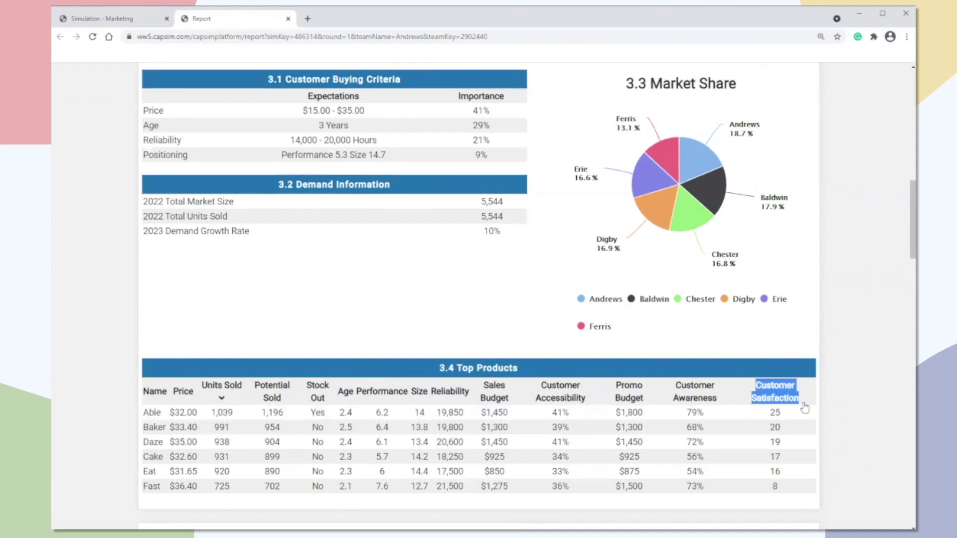
pyautogui.click(804, 407)
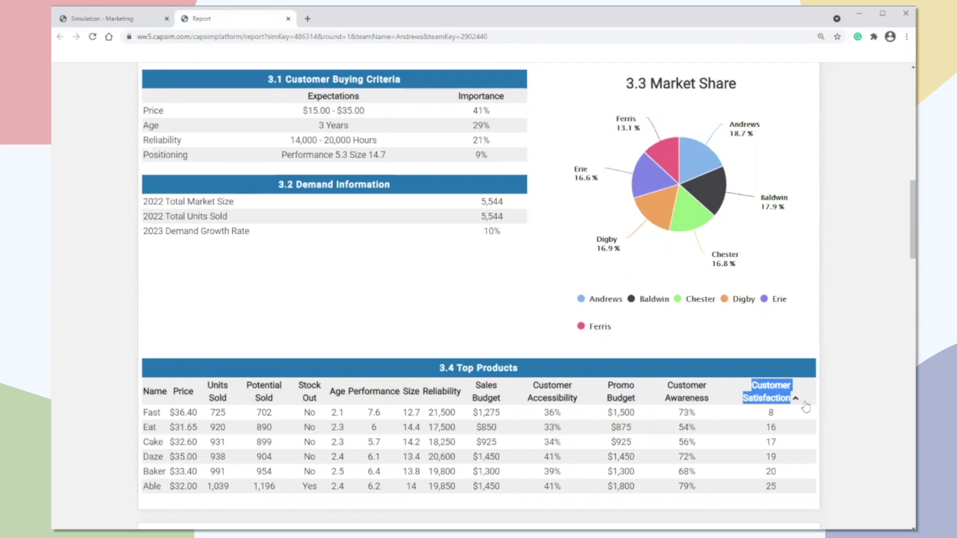
pyautogui.click(780, 397)
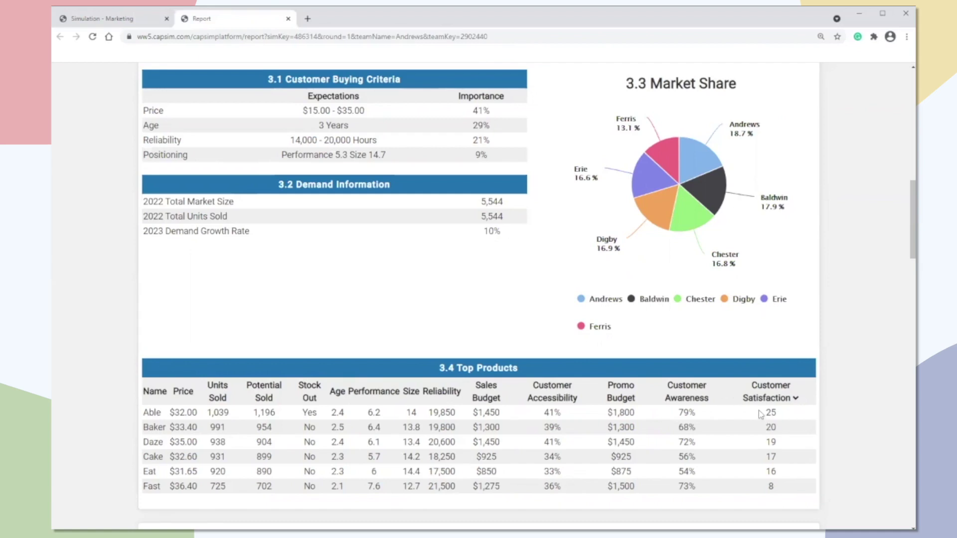
pyautogui.moveTo(768, 418); pyautogui.dragTo(781, 491)
pyautogui.click(783, 425)
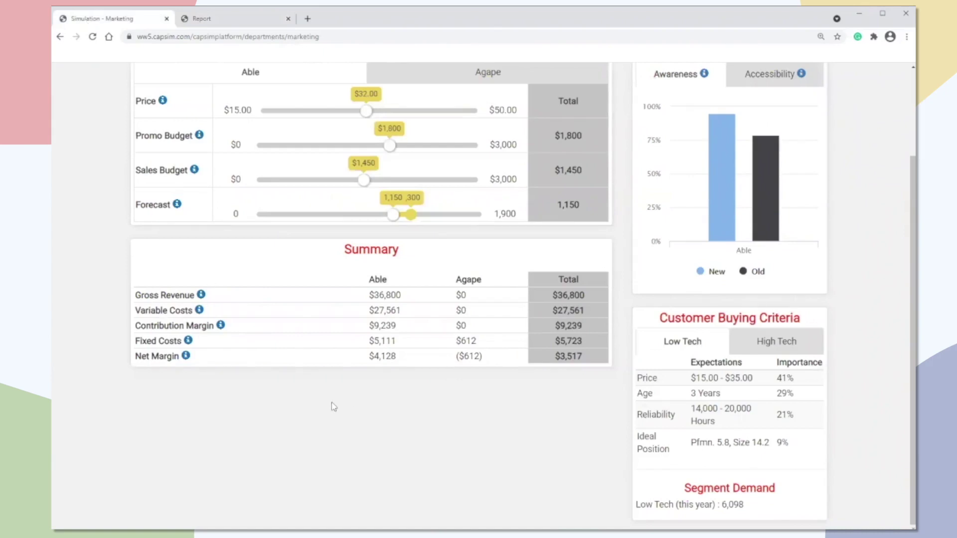
# Scroll up the Marketing page to review Able's 1,150 forecast and the Summary.
pyautogui.scroll(3, 331, 402)
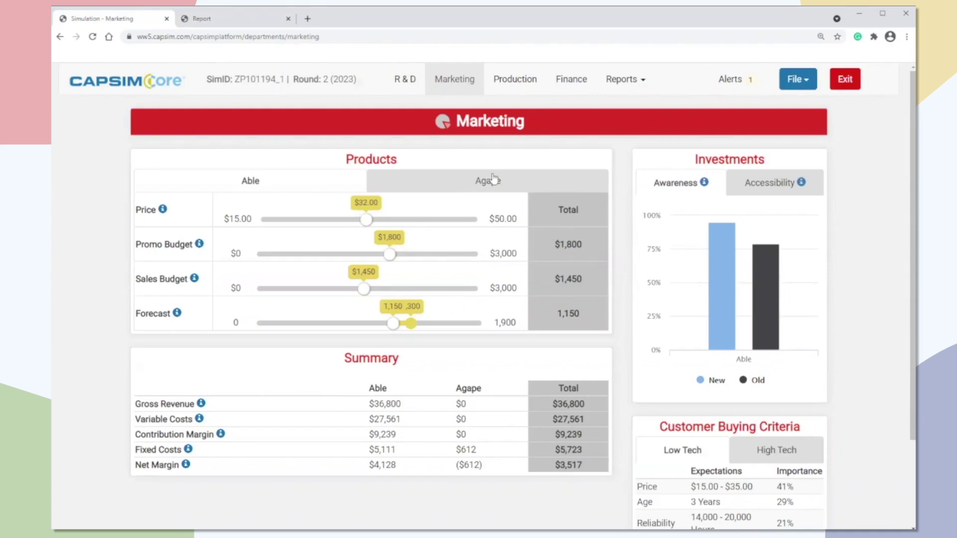
# Open the Finance page showing the $1,800 bond retirement and $7,852 closing cash.
pyautogui.click(572, 79)
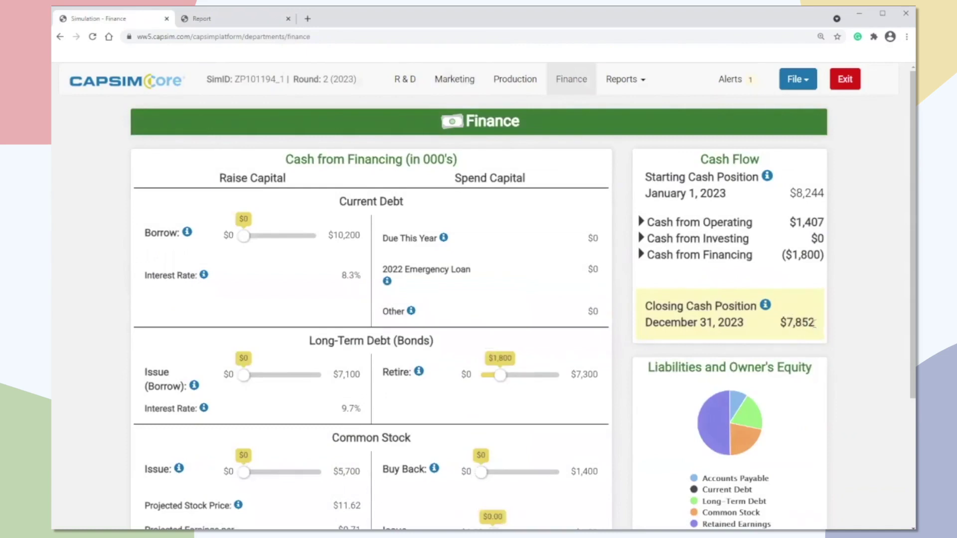
pyautogui.moveTo(818, 329); pyautogui.dragTo(780, 323)
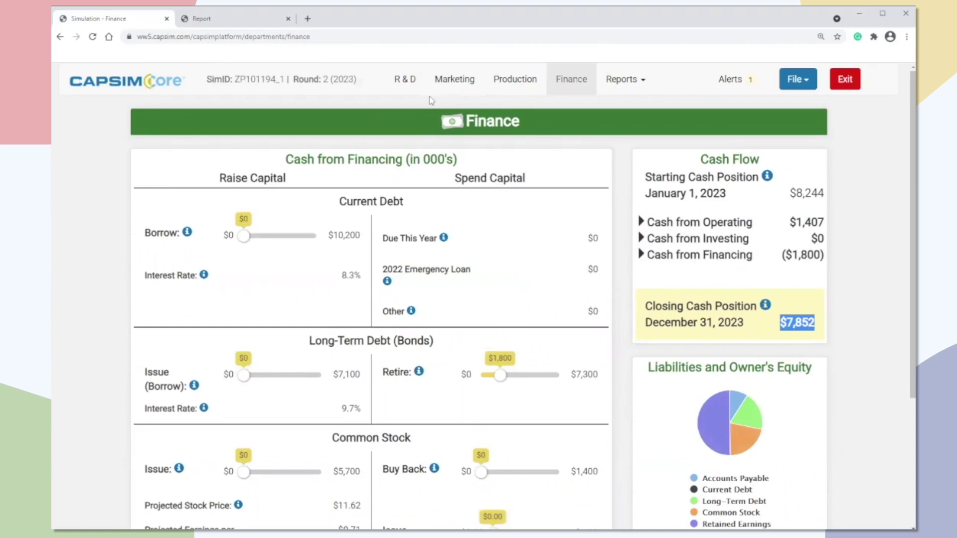
pyautogui.click(458, 84)
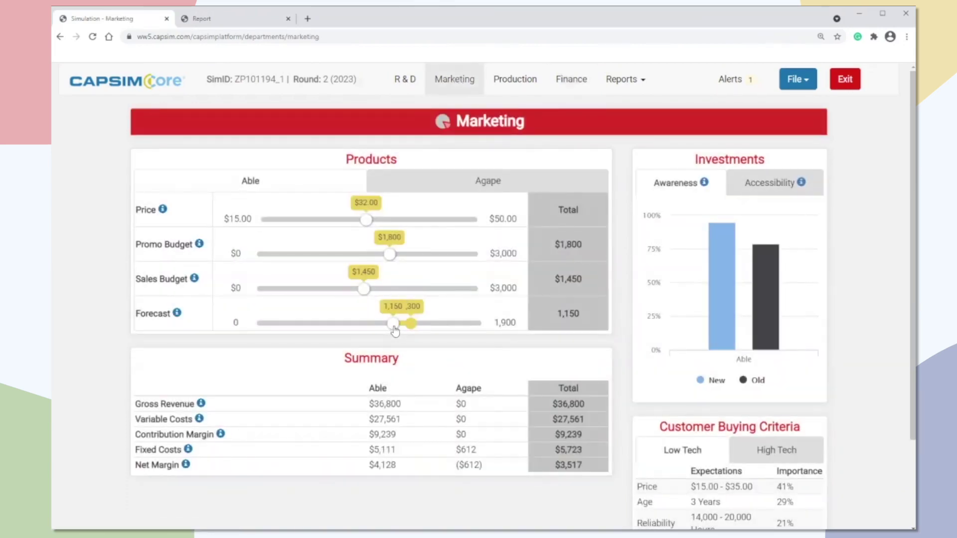
# Lower Able's forecast from 1,150 to 1,000 units, recalculating gross revenue to $32,000.
pyautogui.moveTo(392, 324); pyautogui.dragTo(381, 324)
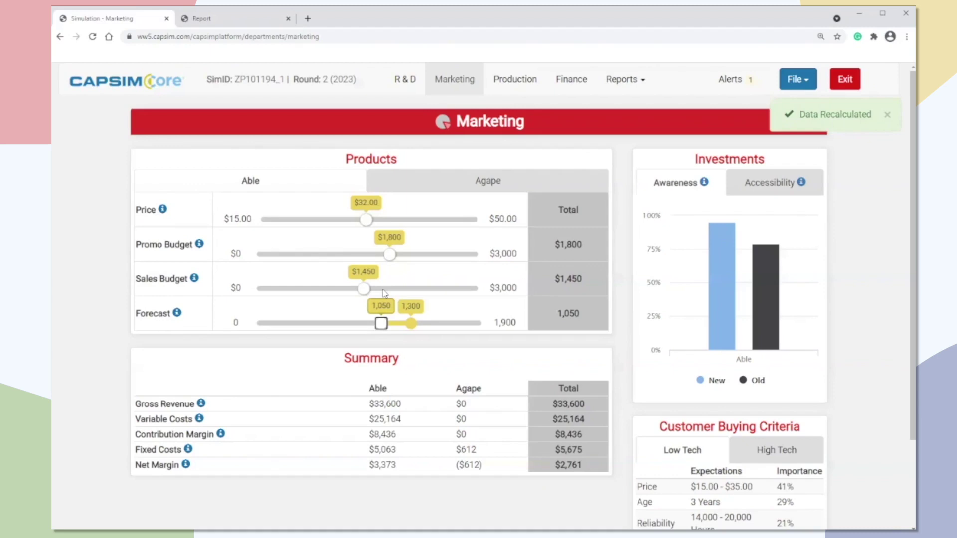
pyautogui.press('Left')
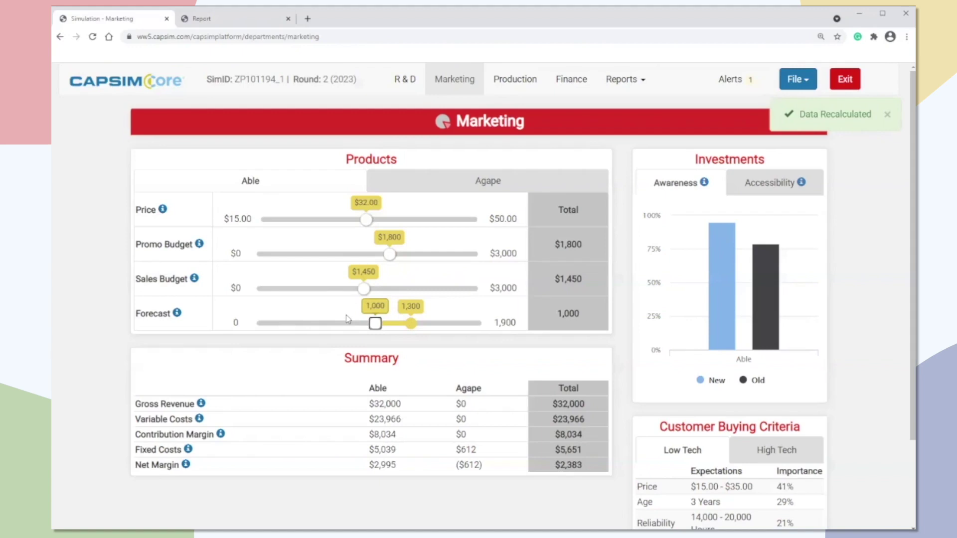
# Check Finance and Production, then raise Able's forecast back to 1,150 for $36,800 revenue.
pyautogui.click(569, 81)
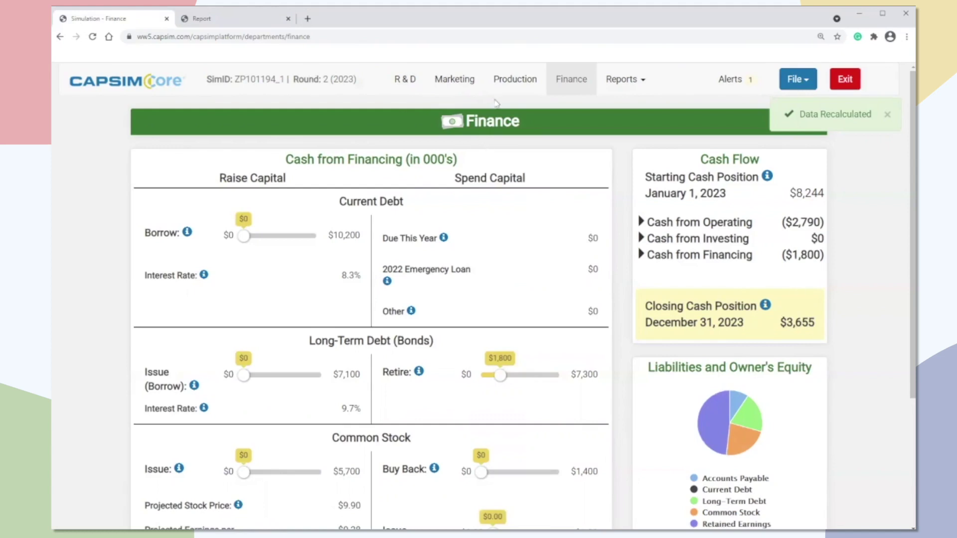
pyautogui.click(512, 80)
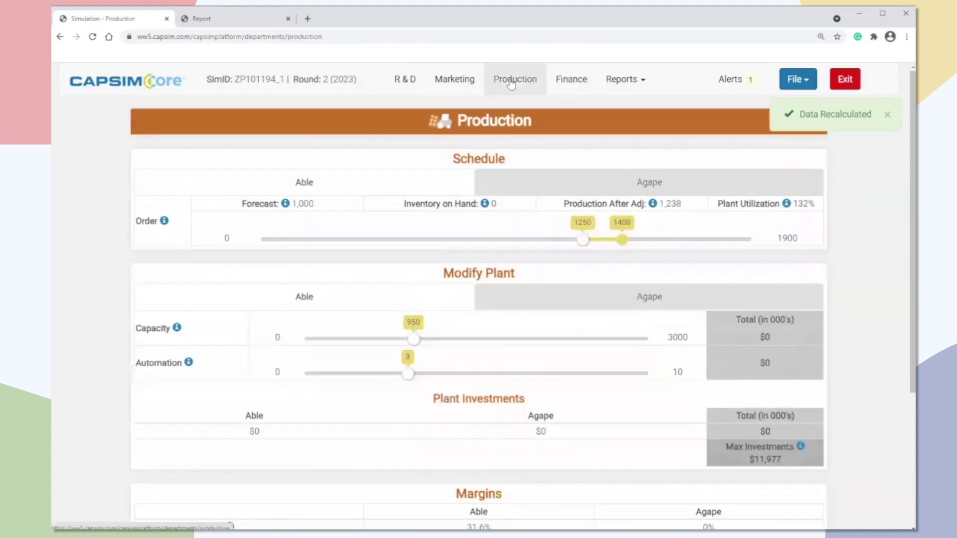
pyautogui.click(467, 81)
pyautogui.moveTo(375, 324); pyautogui.dragTo(393, 324)
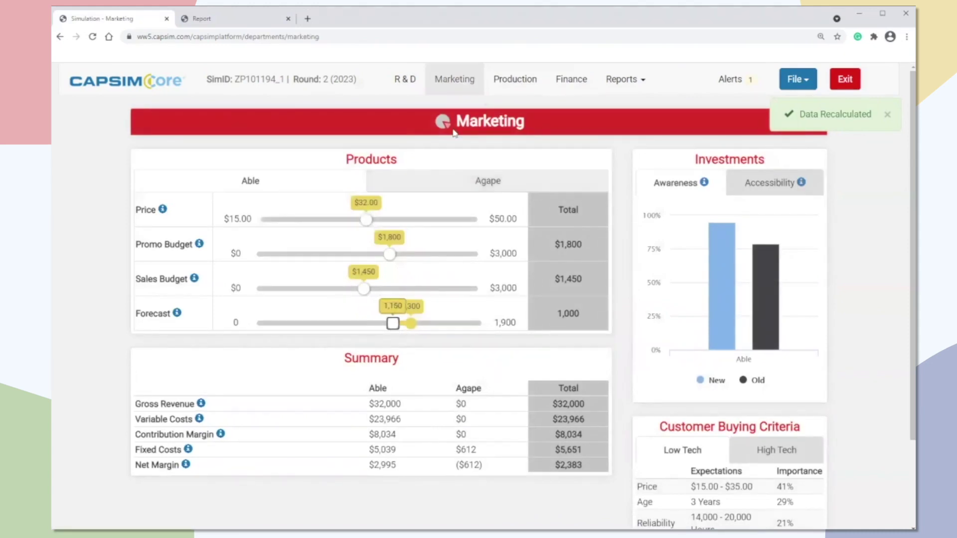
# Open the Production page to check Able's production order.
pyautogui.click(514, 80)
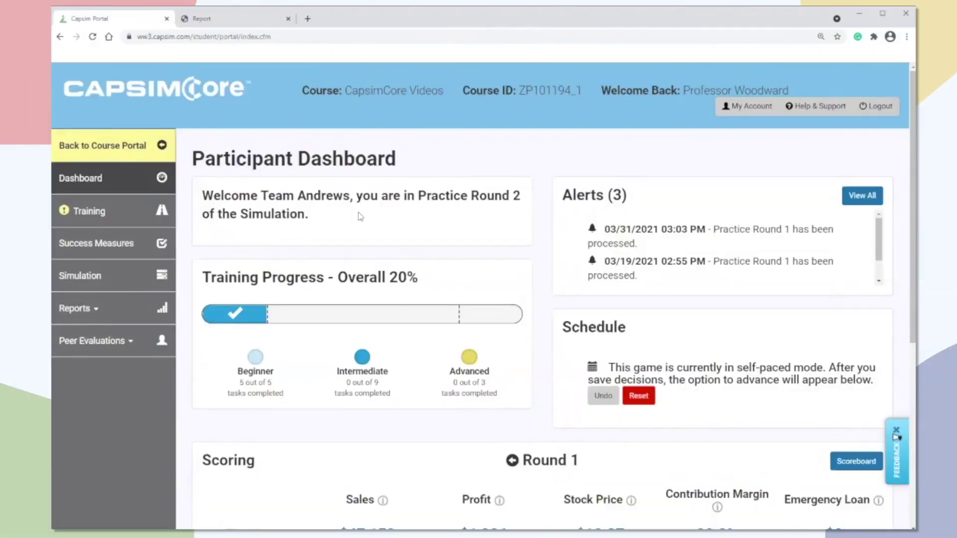
# Open the Help & Support page and highlight the support email and phone contact lines.
pyautogui.click(819, 109)
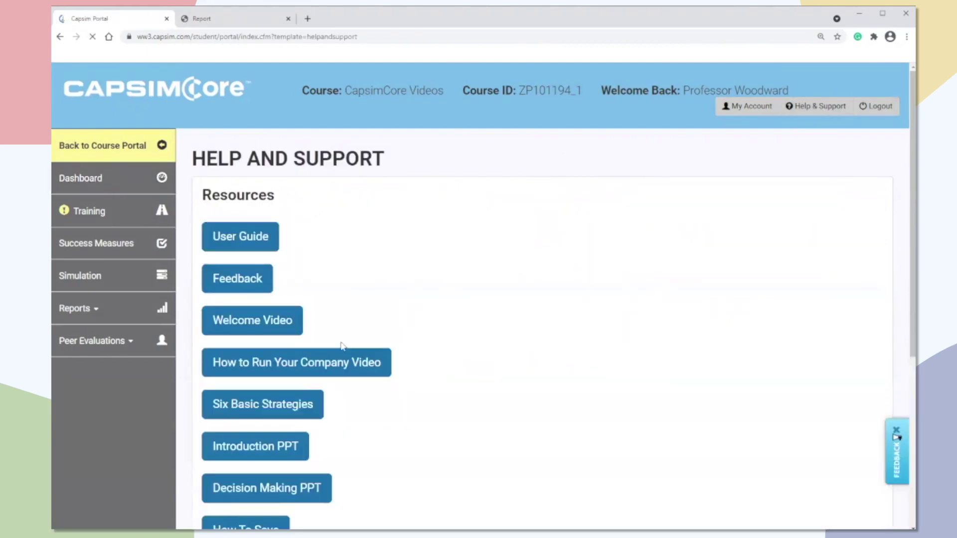
pyautogui.scroll(-3, 376, 366)
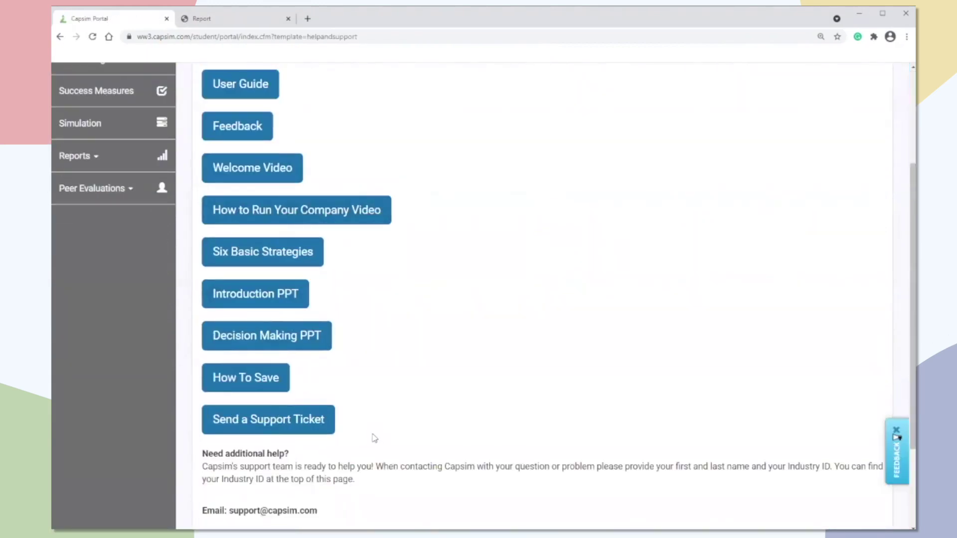
pyautogui.scroll(-3, 378, 444)
pyautogui.moveTo(389, 447); pyautogui.dragTo(214, 383)
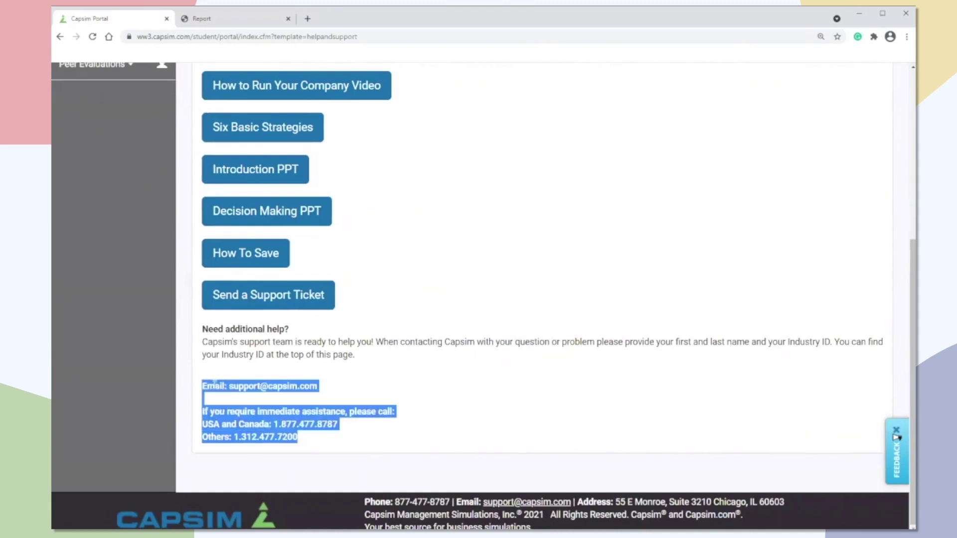